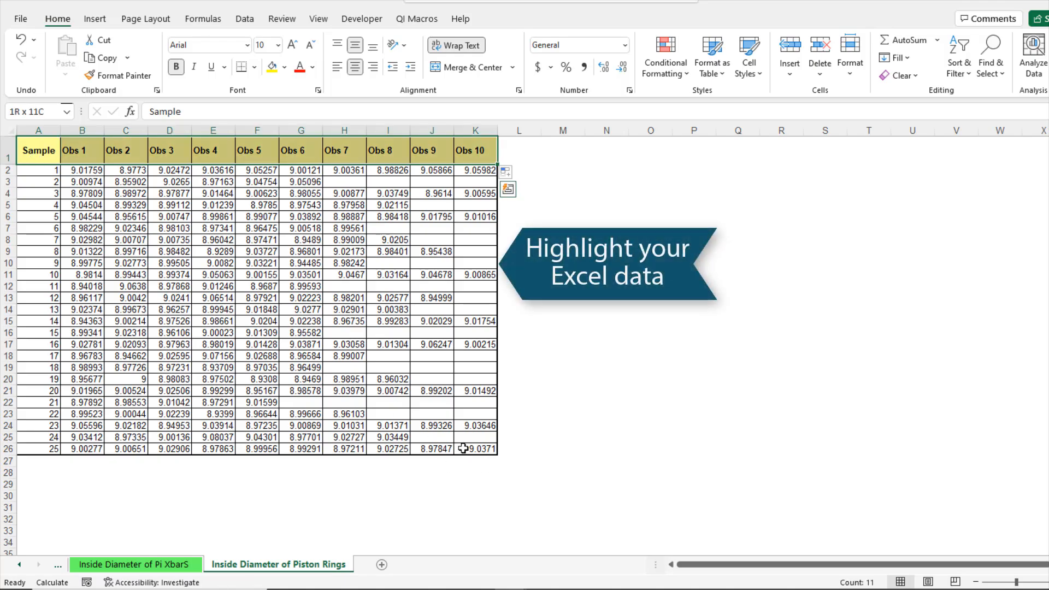
Step: Select the piston ring data table and browse the Control Charts variable chart options
{"action": "left_click_drag", "start_coordinate": [464, 447], "coordinate": [1, 150]}
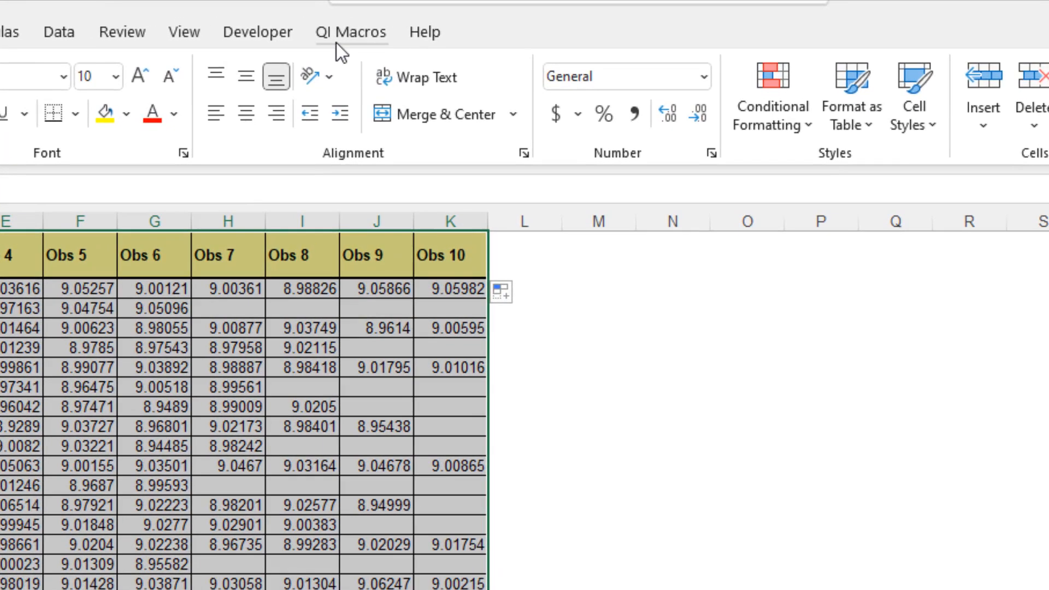
{"action": "left_click", "coordinate": [416, 19]}
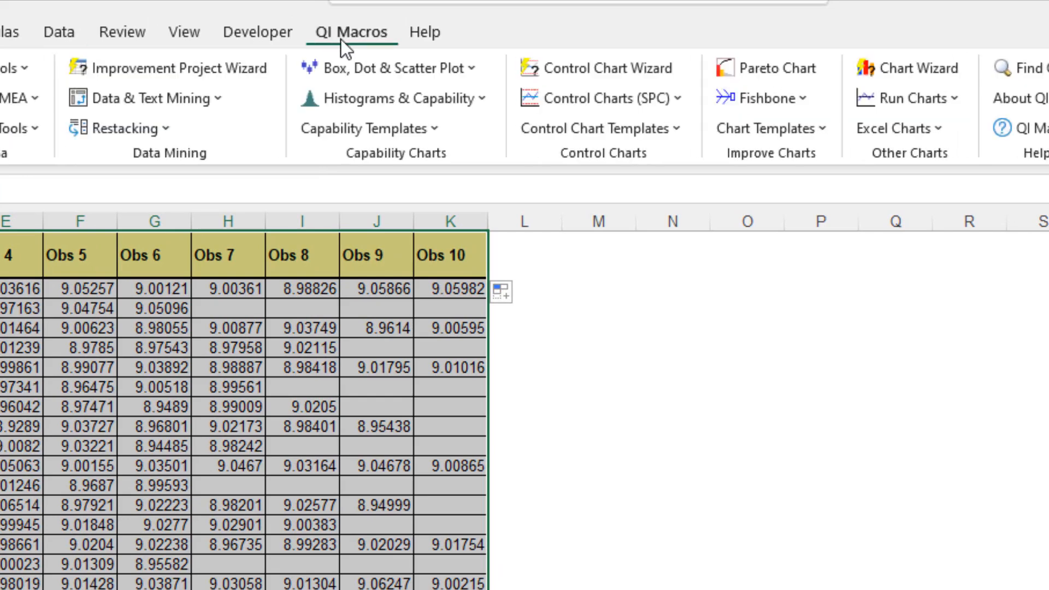
{"action": "left_click", "coordinate": [675, 99]}
{"action": "mouse_move", "coordinate": [703, 130]}
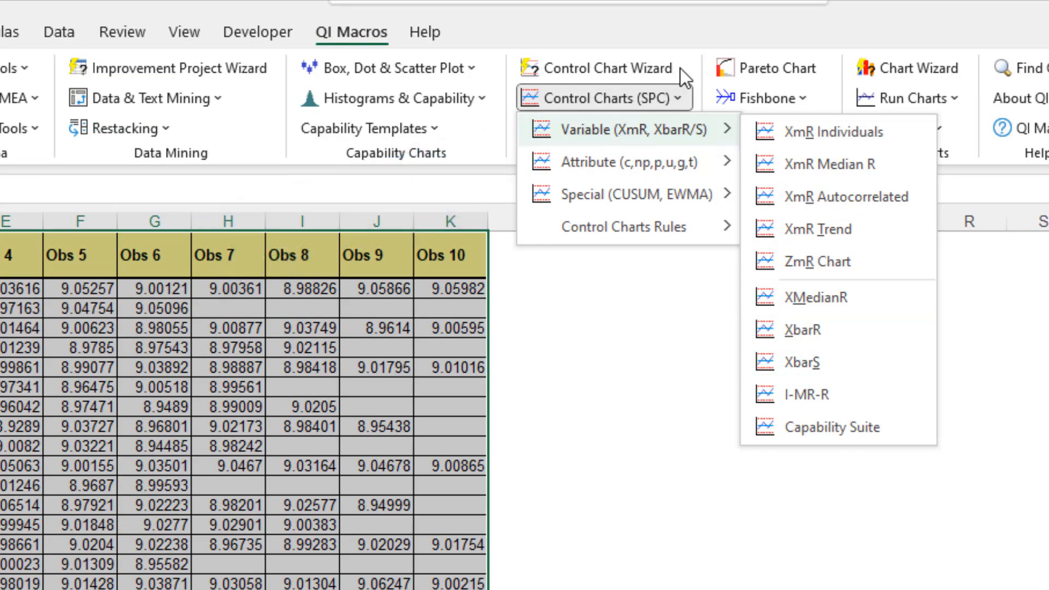
{"action": "left_click", "coordinate": [663, 70]}
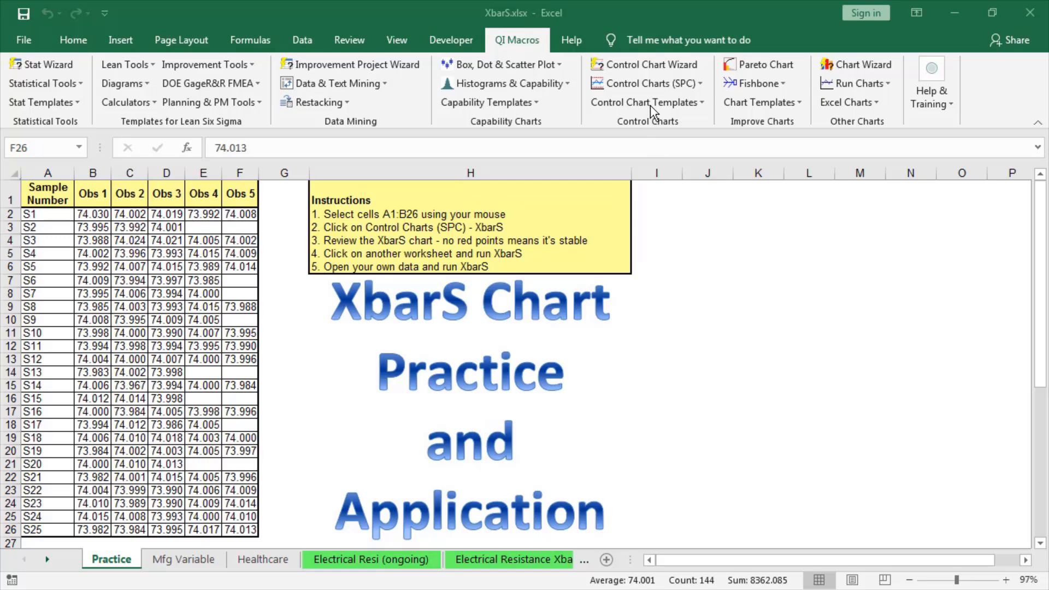
Step: Select all the practice data and open the XbarS Six Pack control chart template
{"action": "key", "text": "ctrl+a"}
{"action": "left_click", "coordinate": [647, 102]}
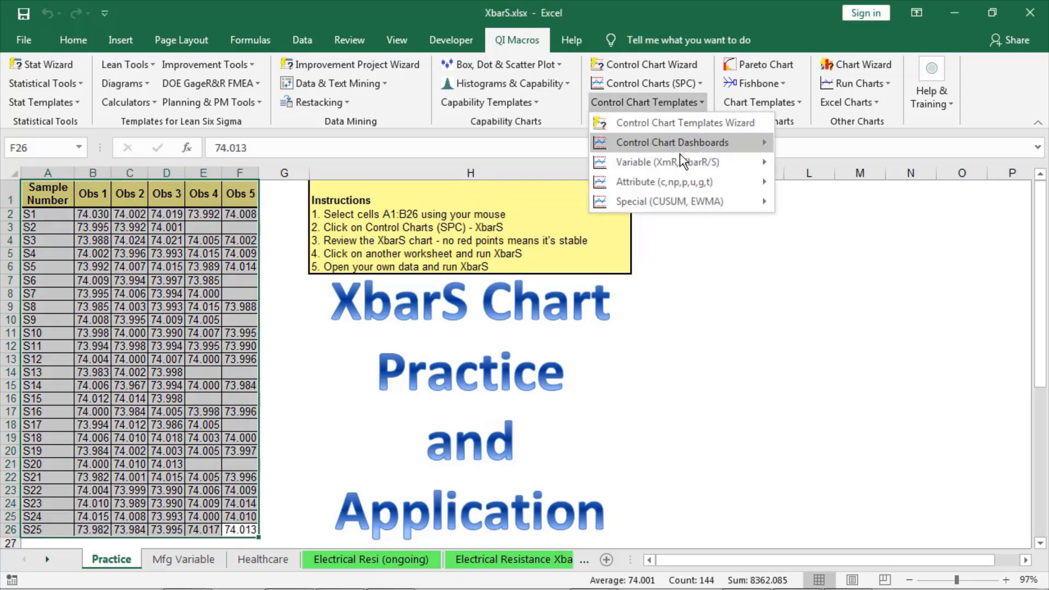
{"action": "mouse_move", "coordinate": [687, 164]}
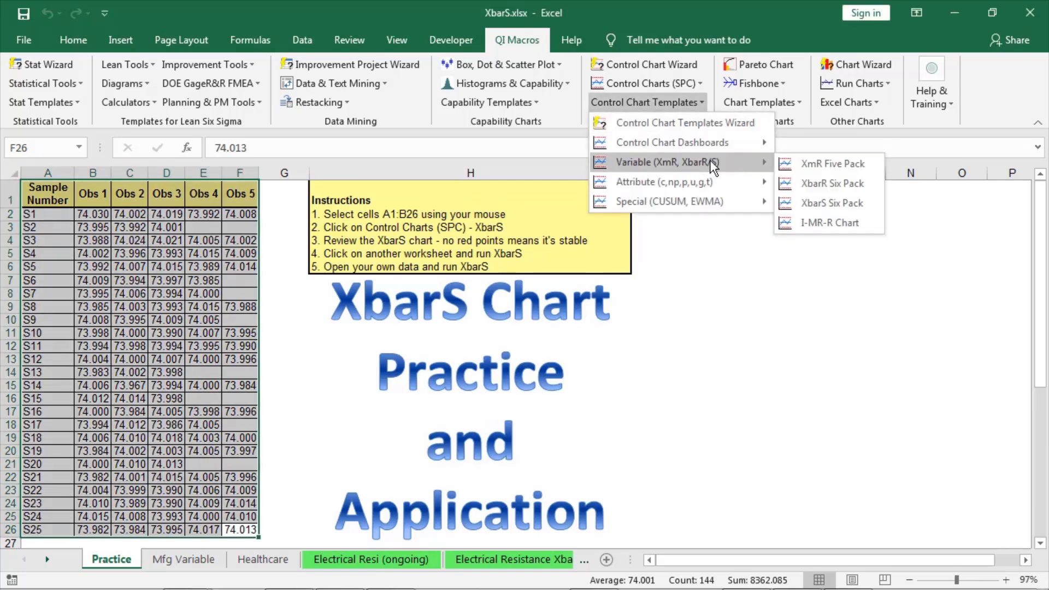
{"action": "left_click", "coordinate": [825, 201]}
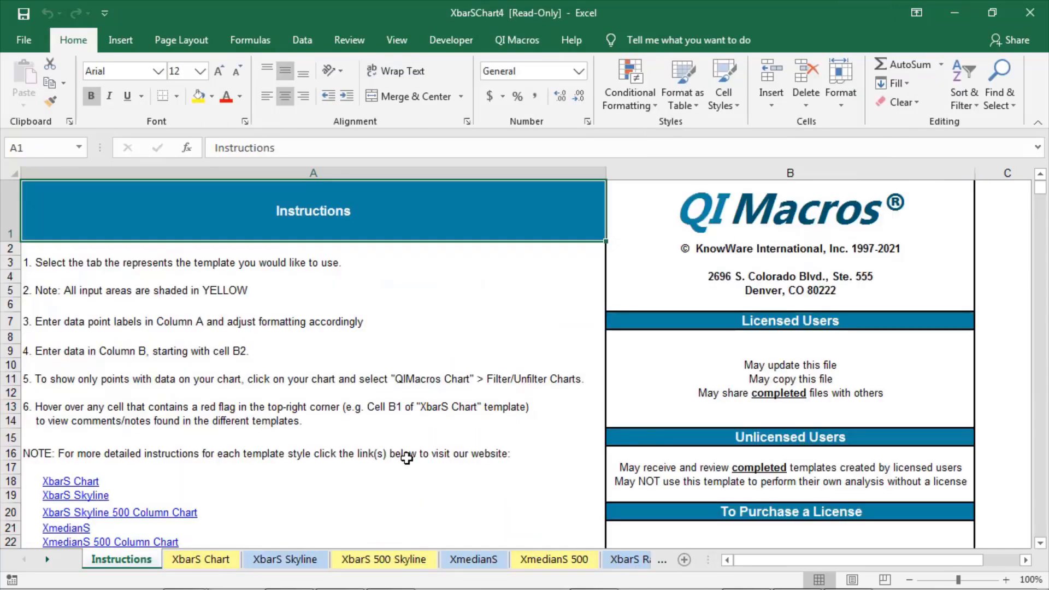
Step: Switch to the template's XbarS Skyline sheet and select its first cell
{"action": "left_click", "coordinate": [211, 556]}
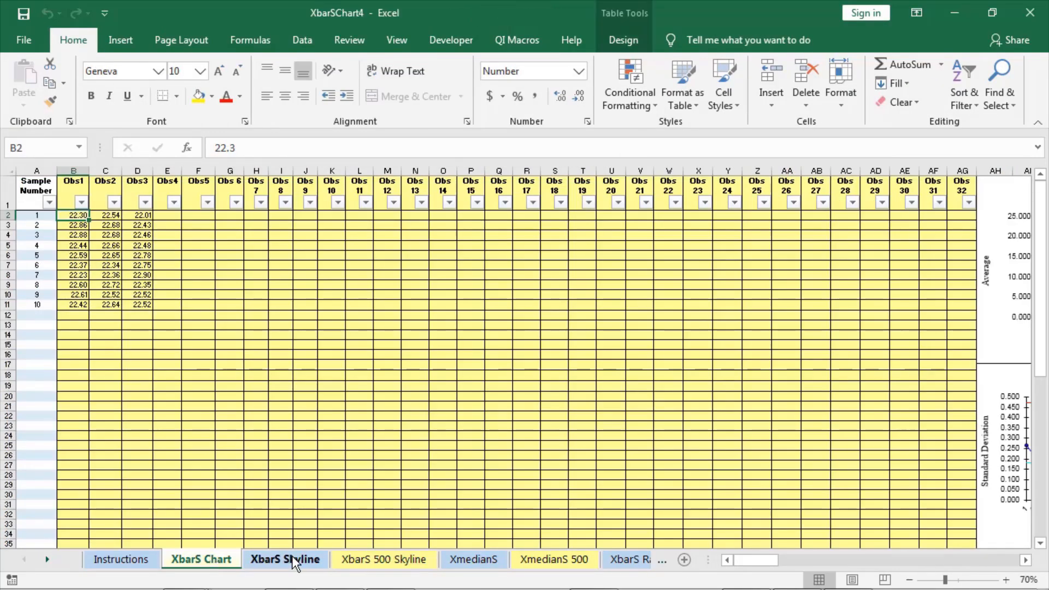
{"action": "left_click", "coordinate": [290, 557]}
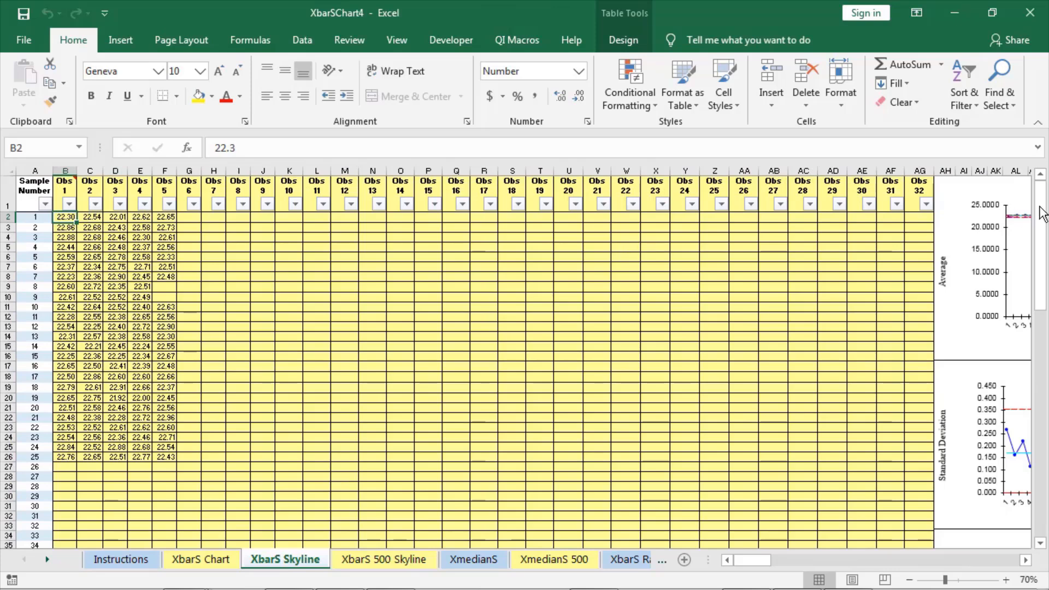
{"action": "left_click_drag", "start_coordinate": [745, 561], "coordinate": [600, 560]}
{"action": "left_click", "coordinate": [30, 189]}
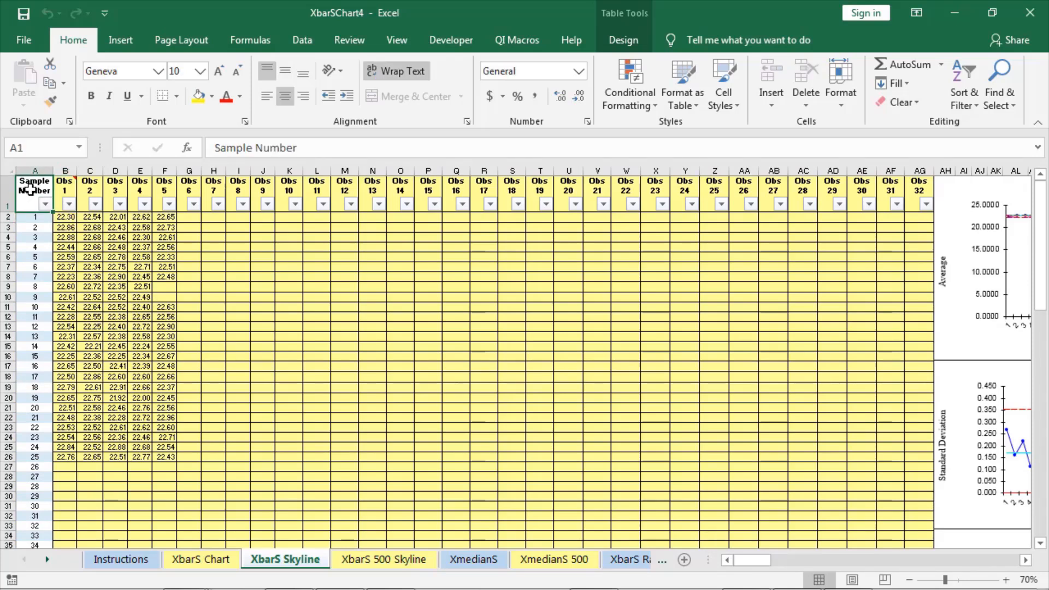
Step: Copy the practice data and paste it as values into the XbarS Skyline sheet at A1
{"action": "key", "text": "alt+Tab"}
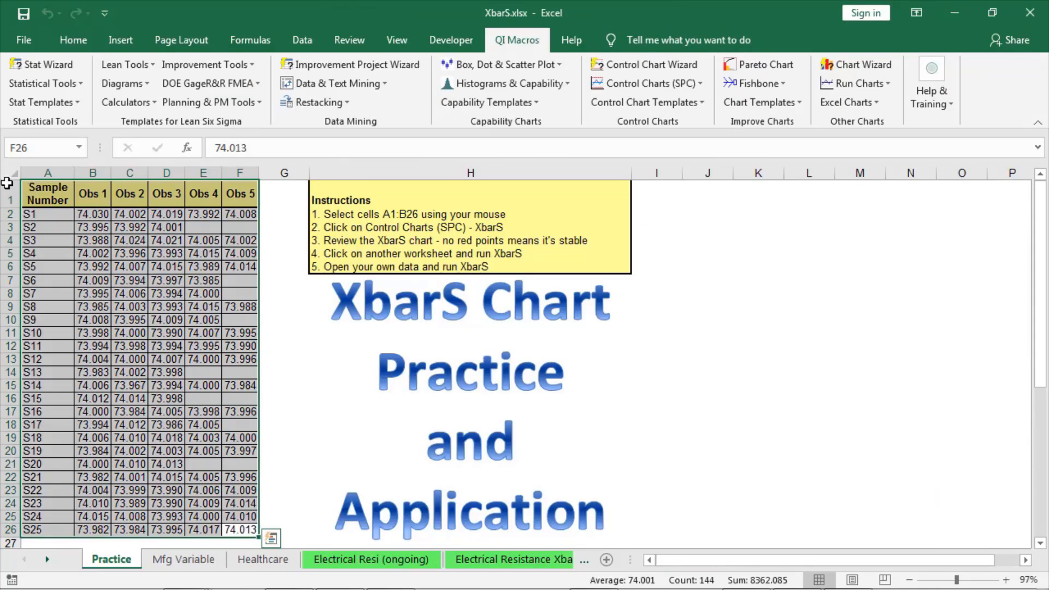
{"action": "right_click", "coordinate": [113, 277]}
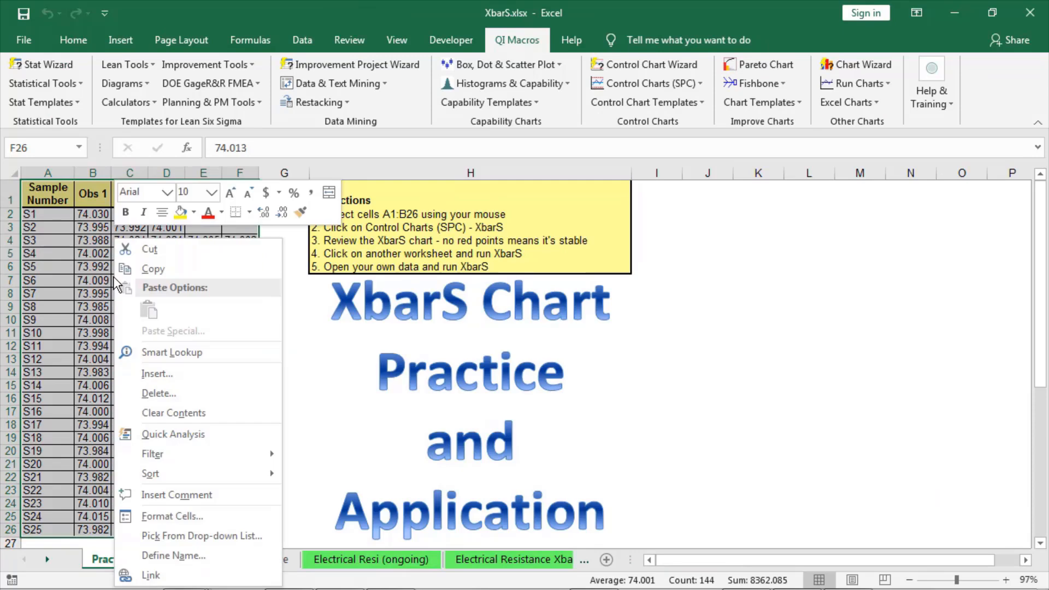
{"action": "left_click", "coordinate": [142, 270]}
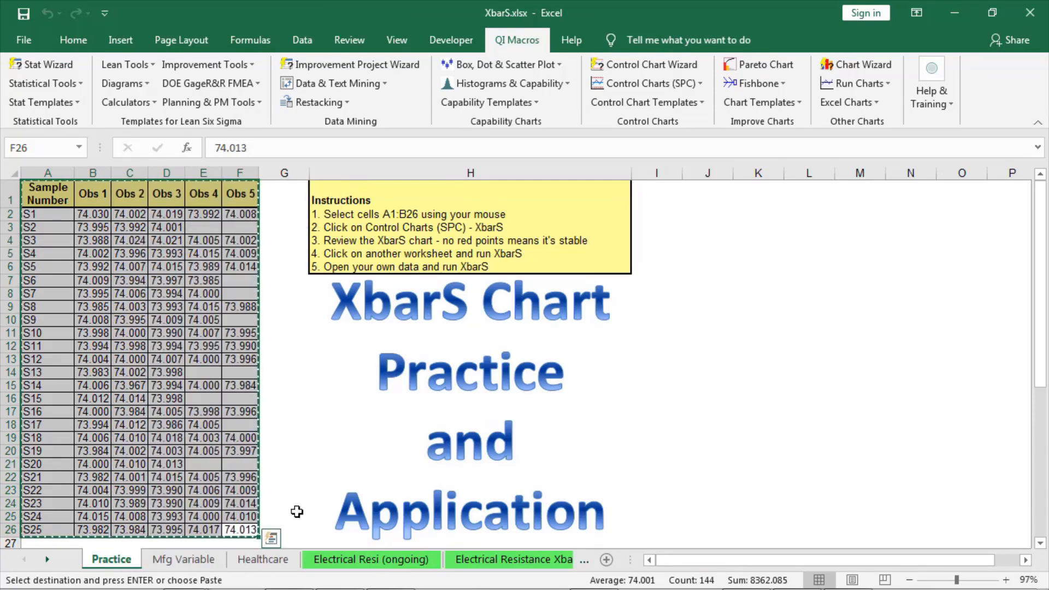
{"action": "key", "text": "alt+Tab"}
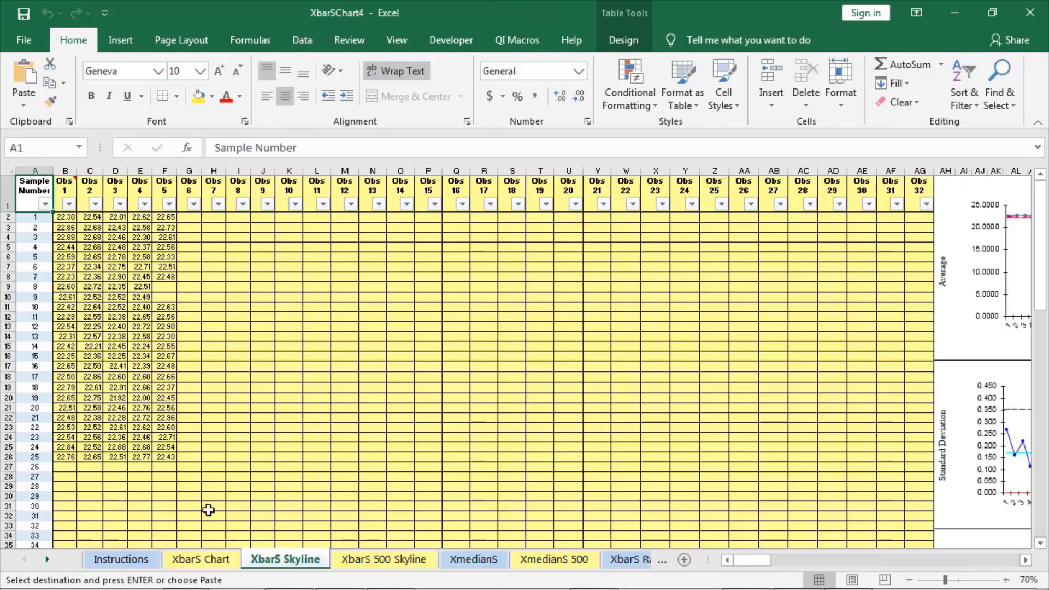
{"action": "right_click", "coordinate": [28, 192]}
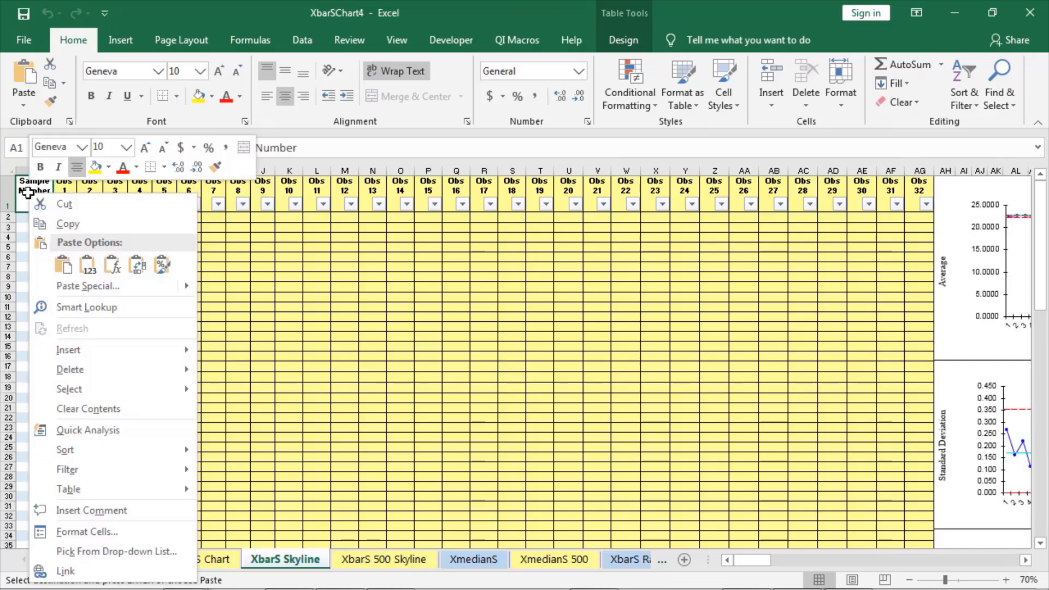
{"action": "left_click", "coordinate": [81, 268]}
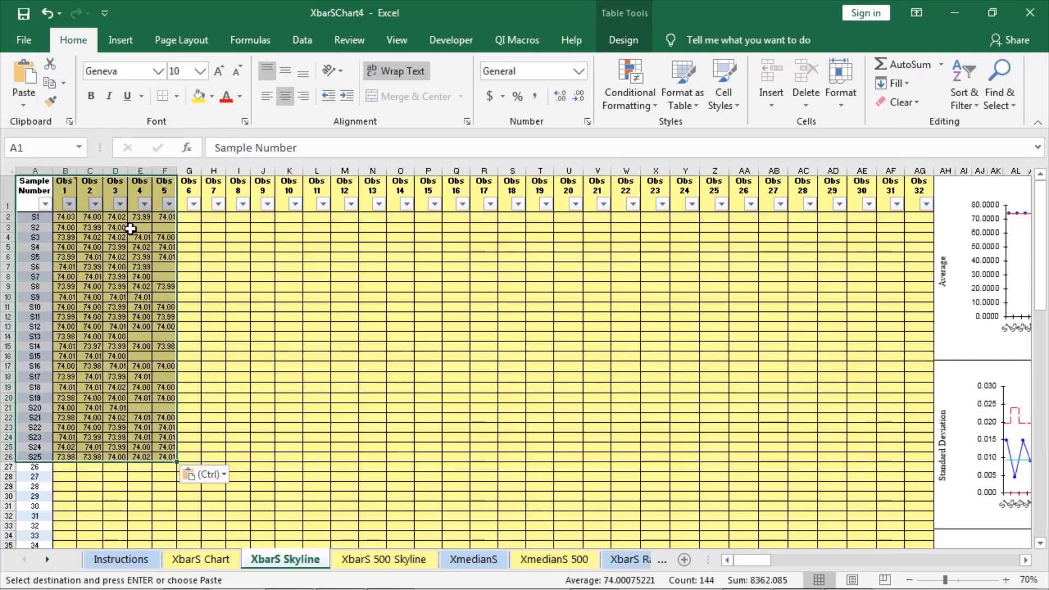
Step: Filter the XbarS Skyline chart to show only the rows containing data
{"action": "left_click", "coordinate": [140, 227]}
{"action": "left_click", "coordinate": [170, 230]}
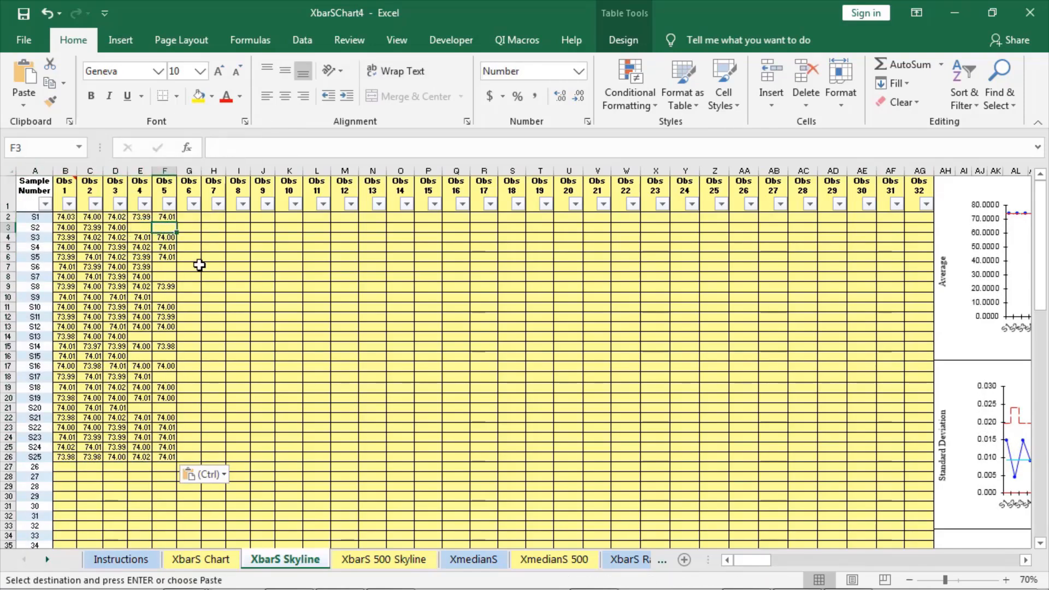
{"action": "left_click_drag", "start_coordinate": [755, 562], "coordinate": [802, 576]}
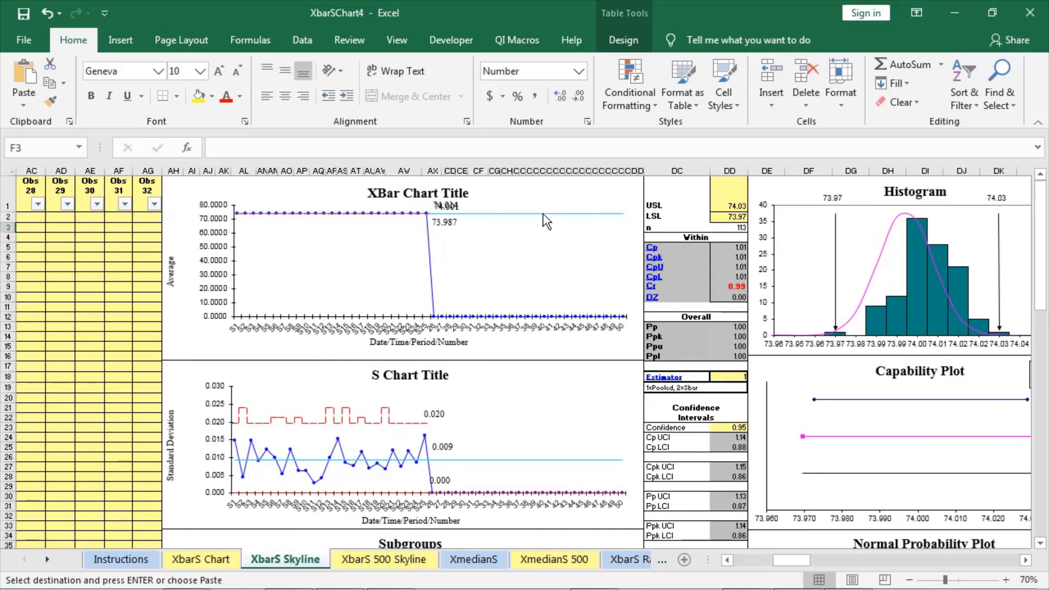
{"action": "left_click", "coordinate": [538, 194]}
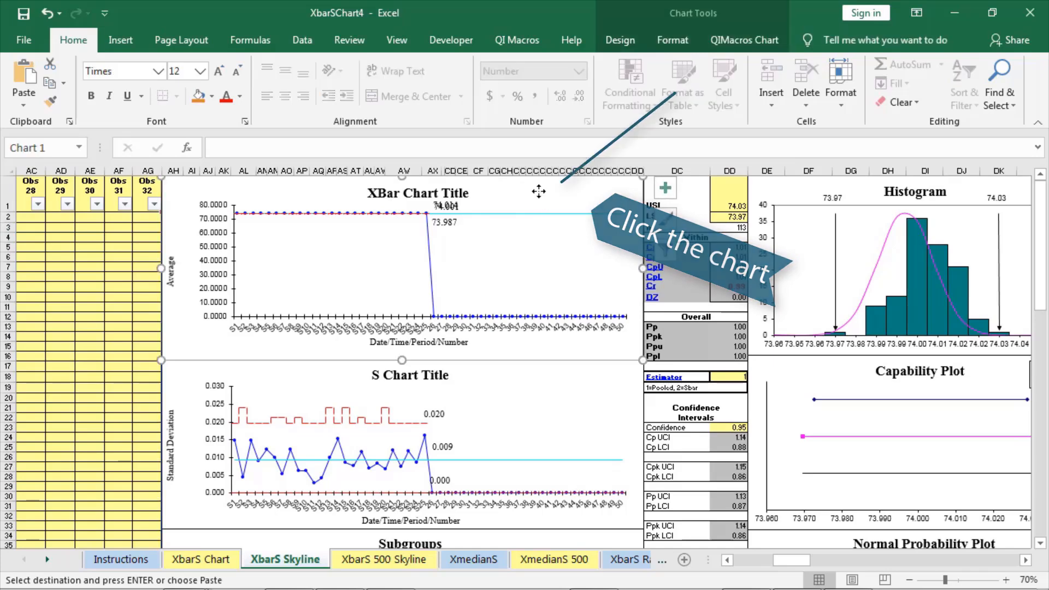
{"action": "left_click", "coordinate": [738, 38]}
{"action": "left_click", "coordinate": [521, 104]}
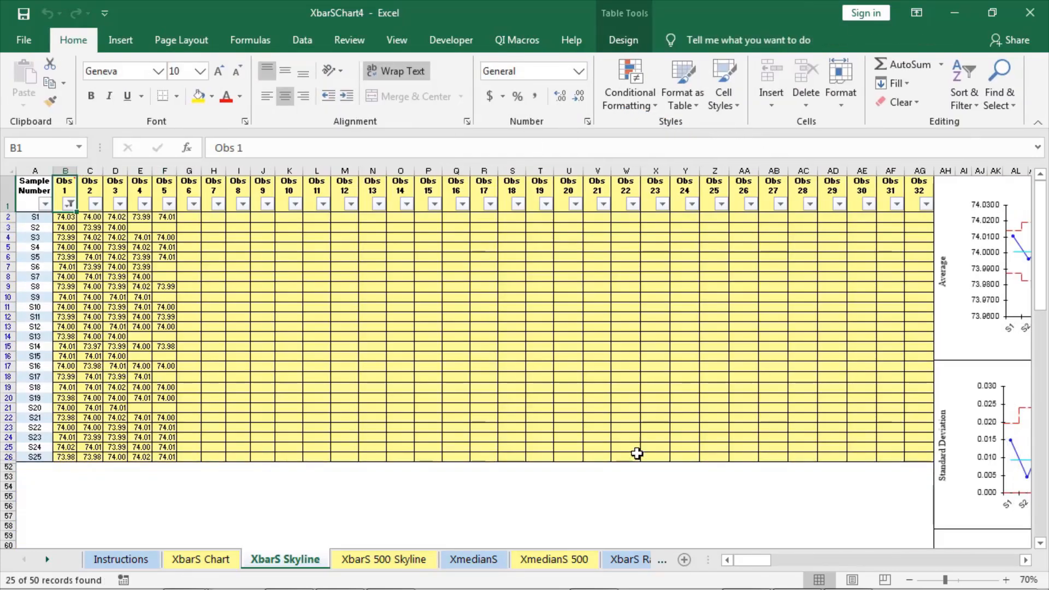
Step: Set the upper spec limit to 74.05 and the lower spec limit to 73.95
{"action": "left_click_drag", "start_coordinate": [741, 561], "coordinate": [792, 574]}
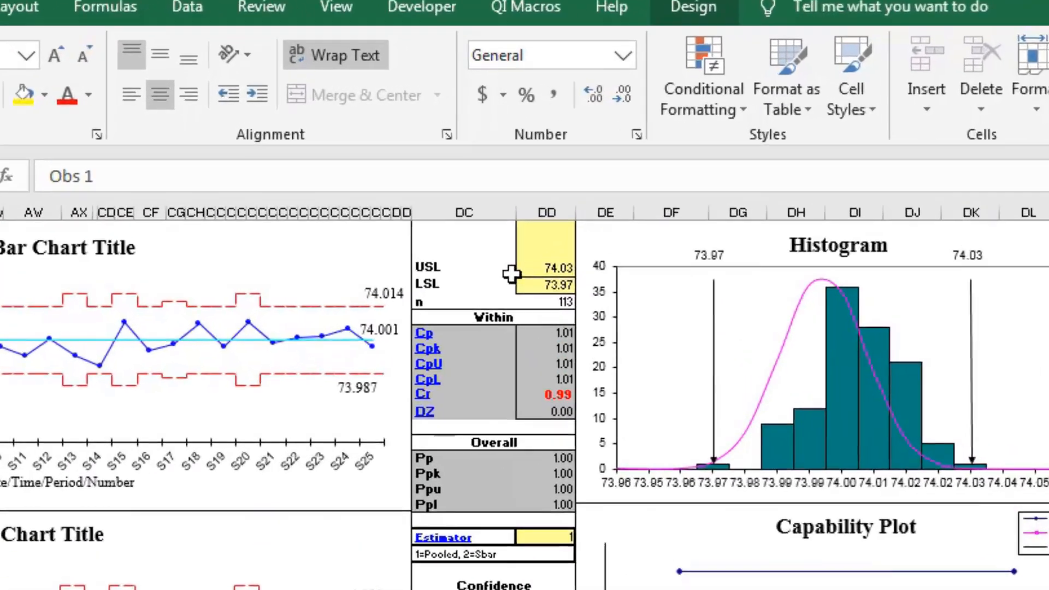
{"action": "left_click", "coordinate": [536, 267]}
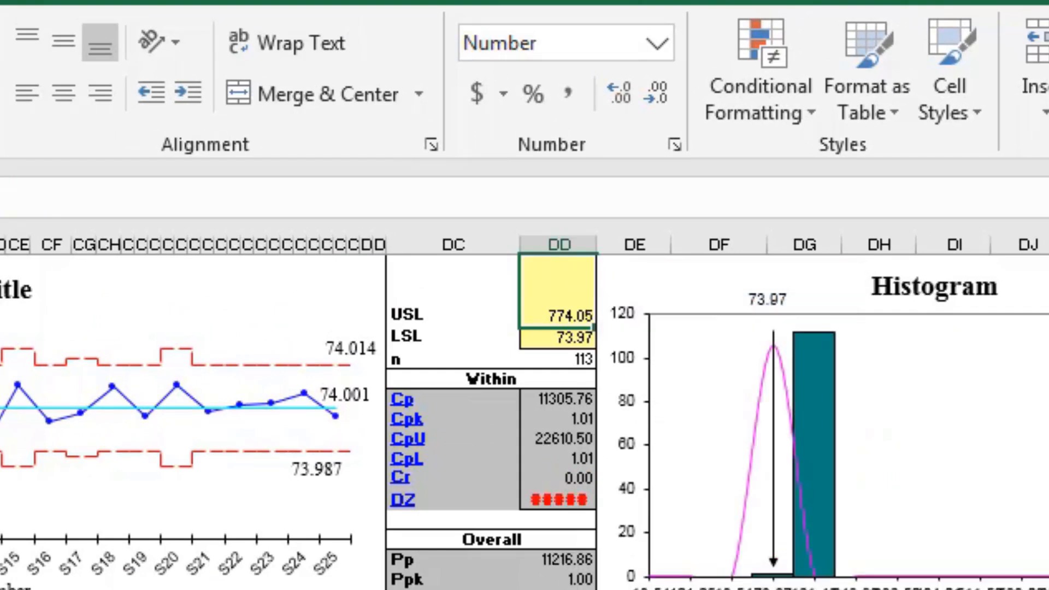
{"action": "type", "text": "74.05"}
{"action": "key", "text": "Return"}
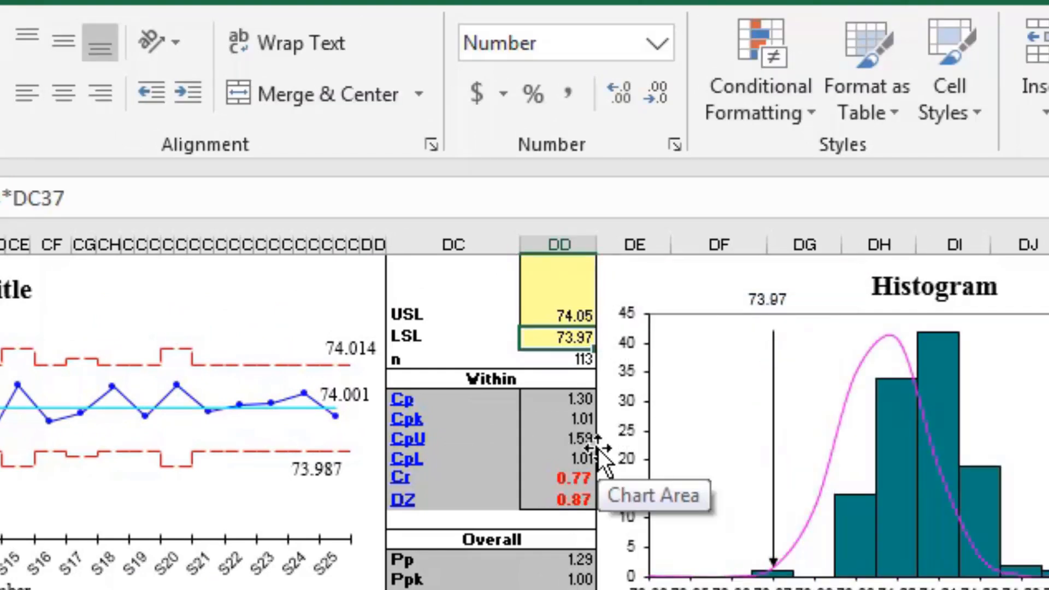
{"action": "type", "text": "73.95"}
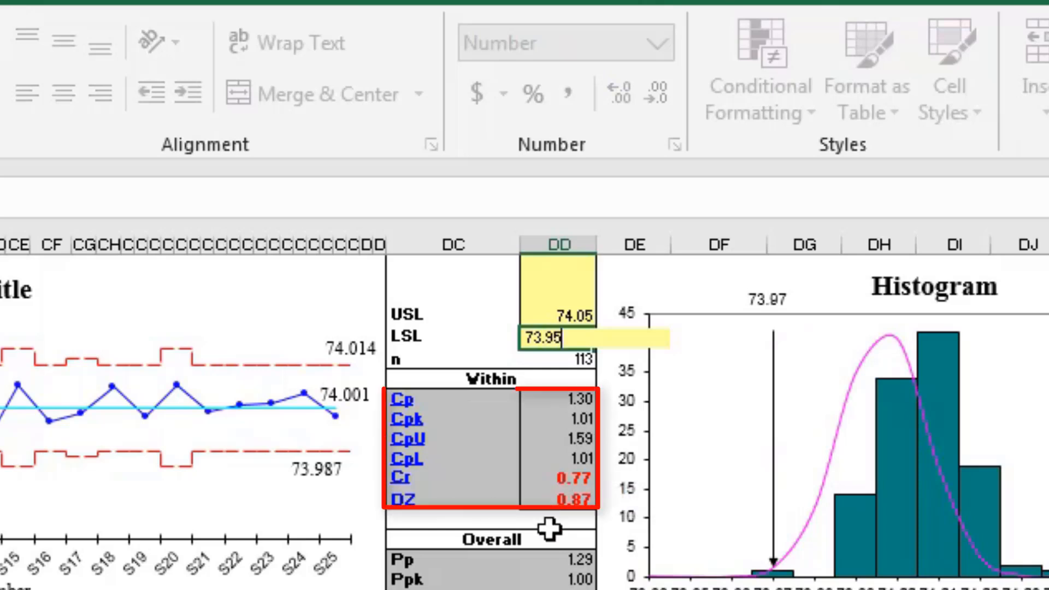
{"action": "key", "text": "Return"}
Step: Examine the formulas behind the Cp, Cr and Cpk capability cells
{"action": "left_click", "coordinate": [552, 408]}
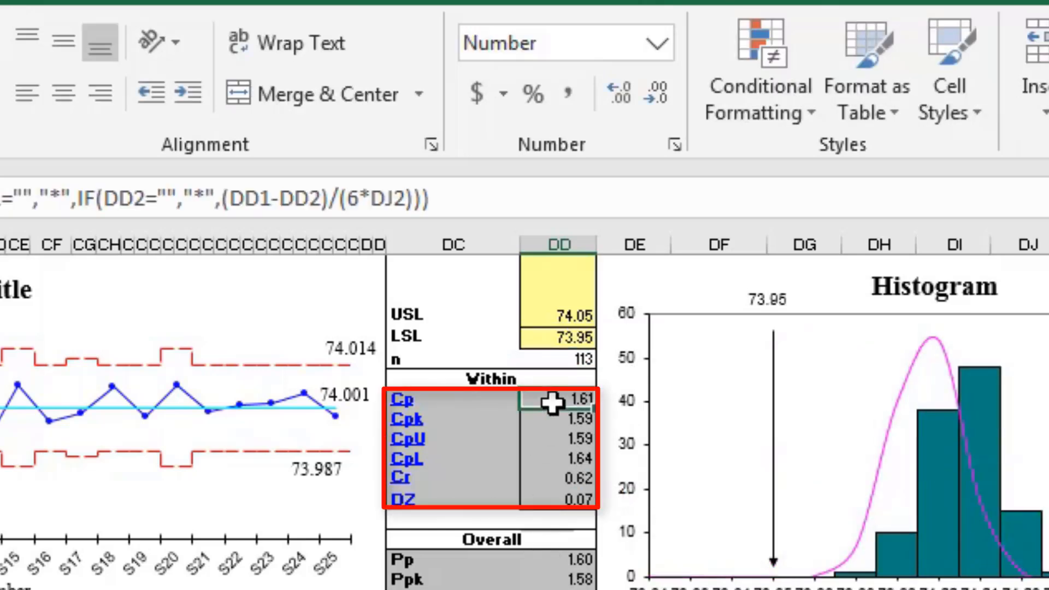
{"action": "left_click", "coordinate": [552, 476]}
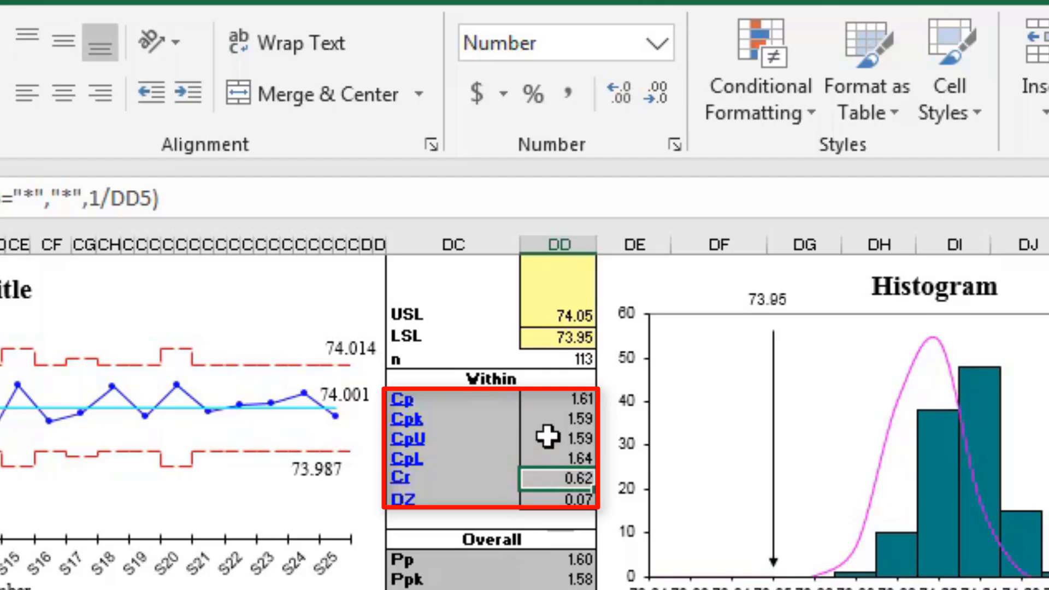
{"action": "left_click", "coordinate": [541, 421]}
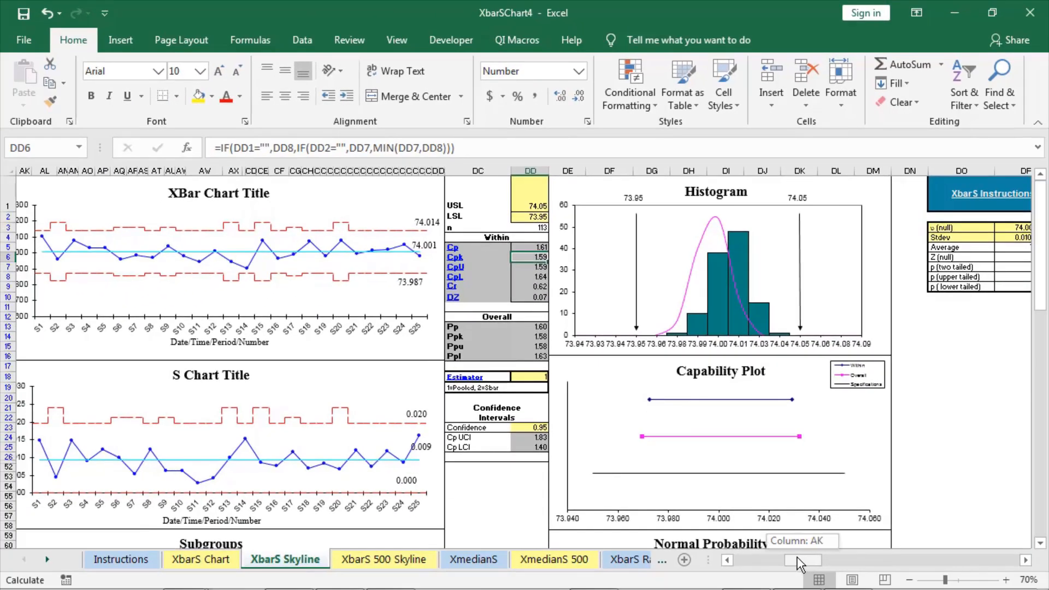
{"action": "scroll", "coordinate": [737, 314], "scroll_direction": "left", "scroll_amount": 5}
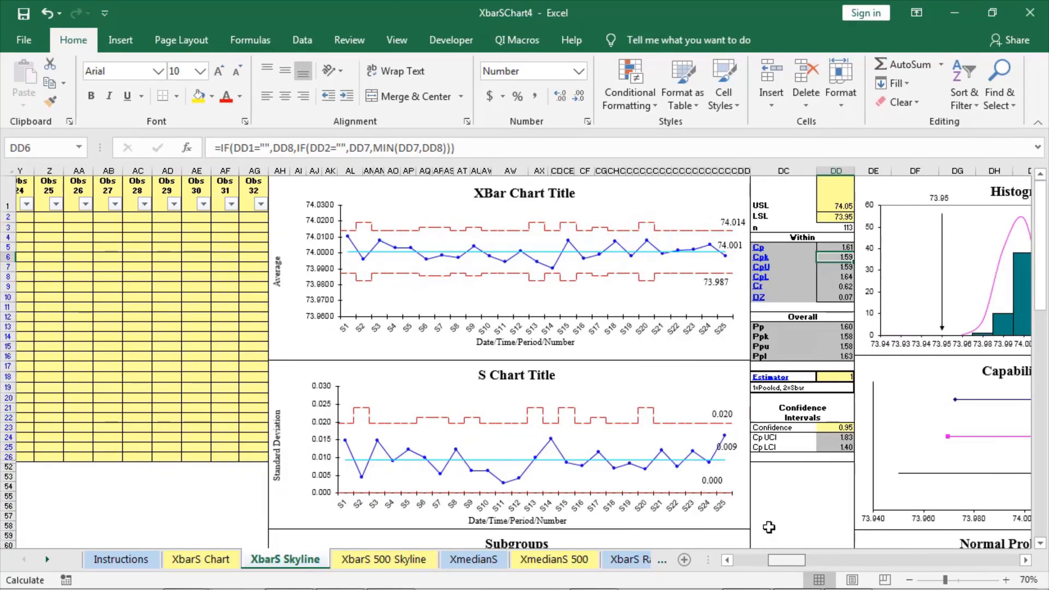
Step: Run Analyze Stability on the XBar and S chart
{"action": "left_click", "coordinate": [623, 210]}
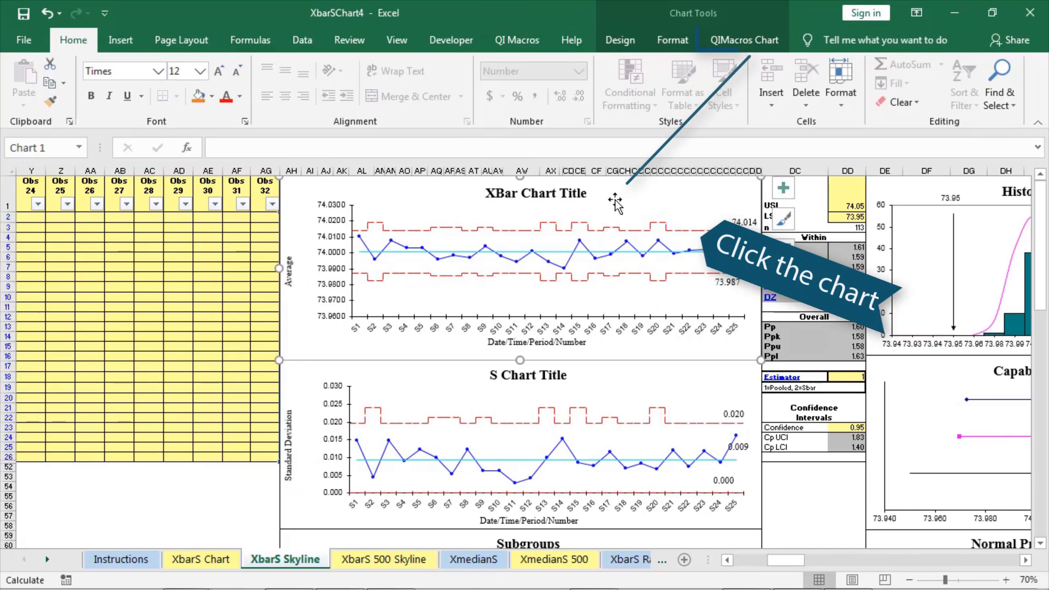
{"action": "left_click", "coordinate": [732, 39]}
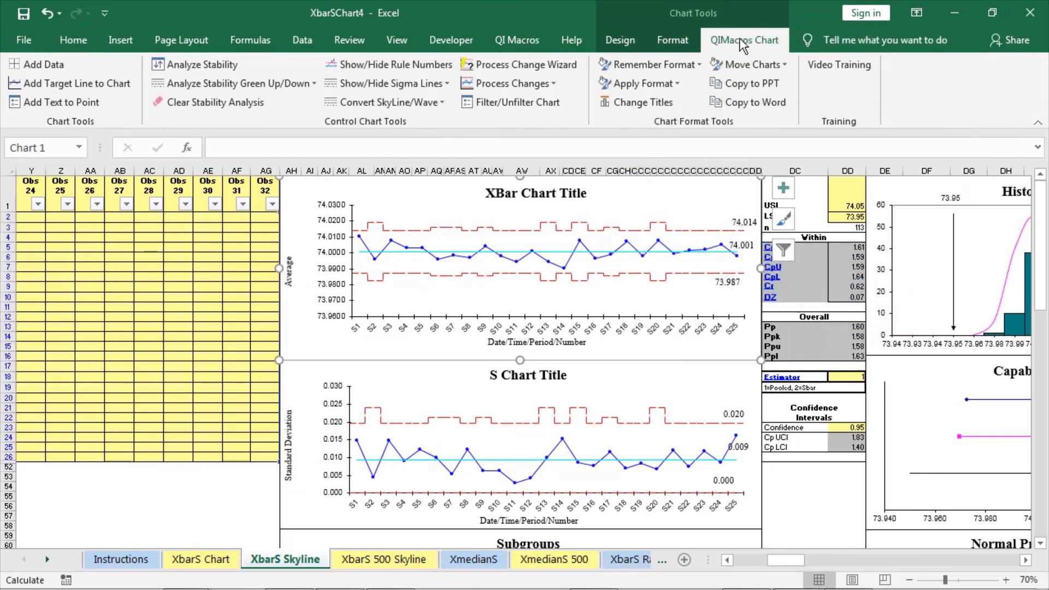
{"action": "left_click", "coordinate": [195, 64]}
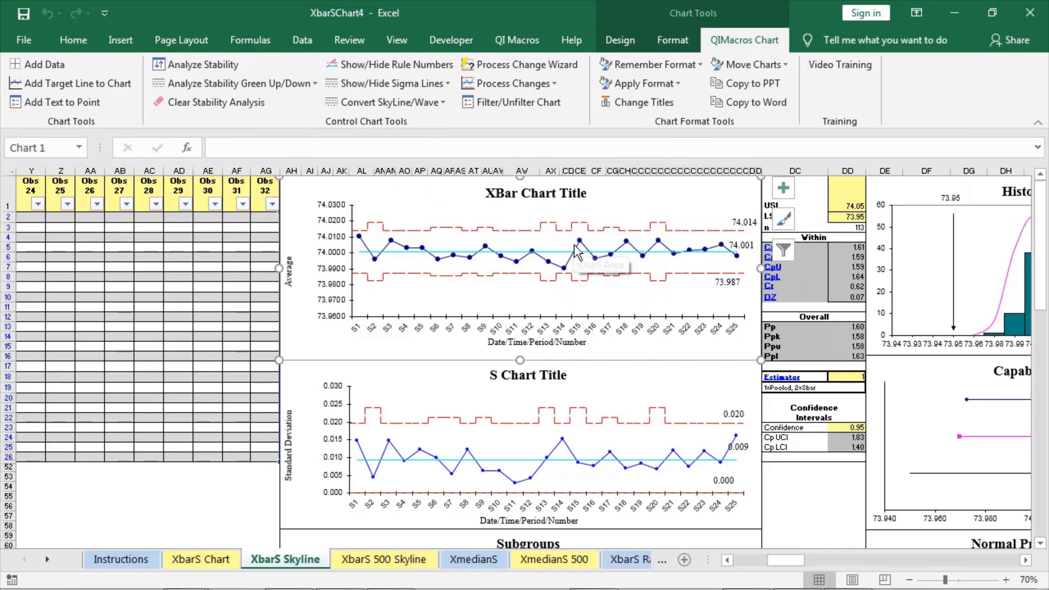
Step: Paste the copied row of values as a new sample 26 in row 27
{"action": "left_click_drag", "start_coordinate": [786, 560], "coordinate": [751, 560]}
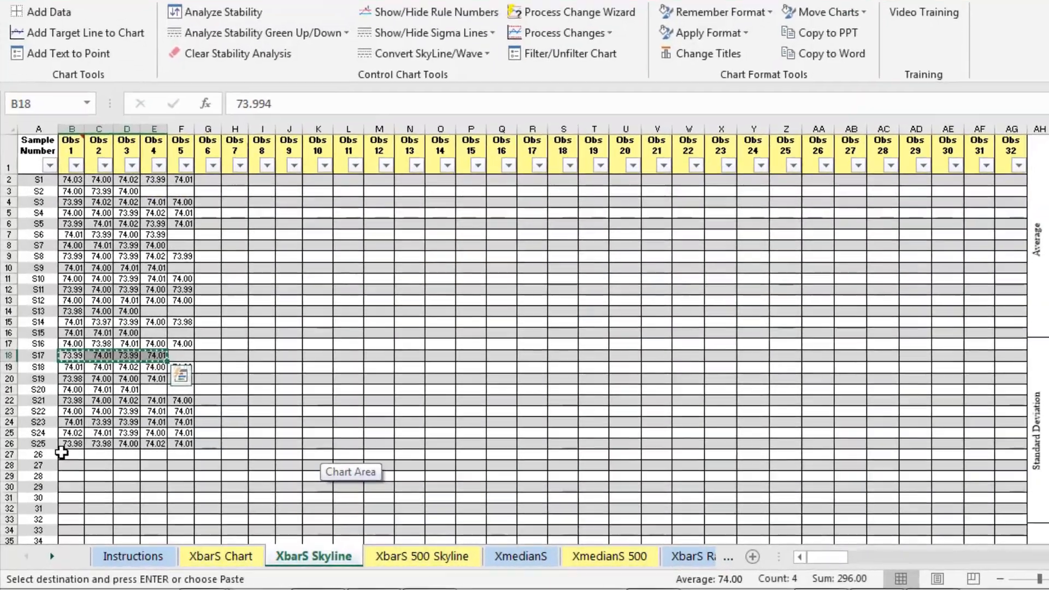
{"action": "left_click", "coordinate": [68, 470]}
{"action": "right_click", "coordinate": [66, 467]}
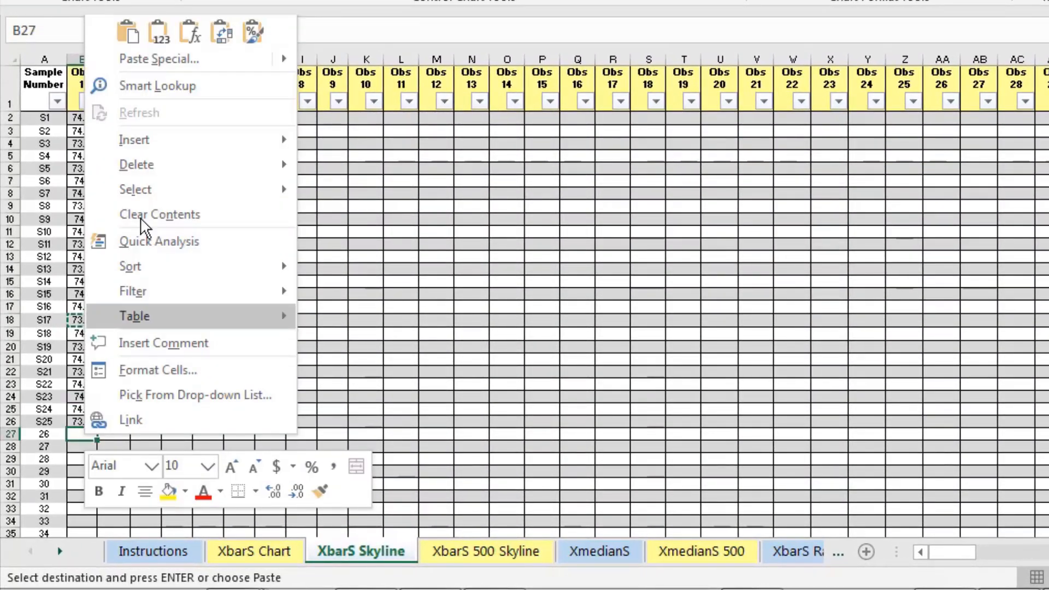
{"action": "left_click", "coordinate": [158, 32]}
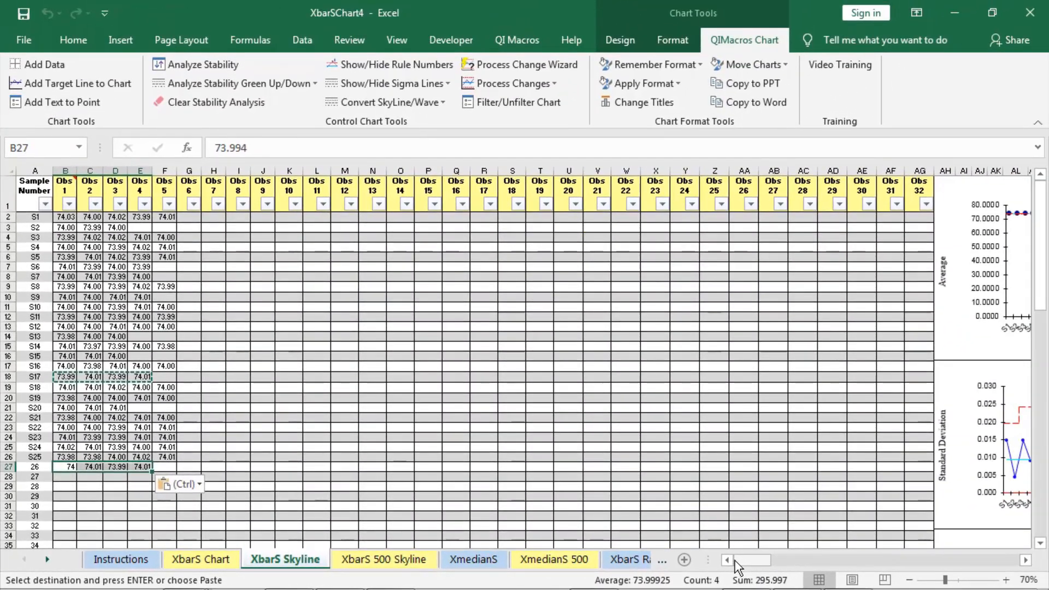
Step: Refilter the chart so it includes the new sample 26
{"action": "left_click_drag", "start_coordinate": [936, 566], "coordinate": [977, 570]}
{"action": "left_click_drag", "start_coordinate": [778, 572], "coordinate": [785, 572]}
{"action": "left_click", "coordinate": [589, 262]}
{"action": "left_click", "coordinate": [510, 102]}
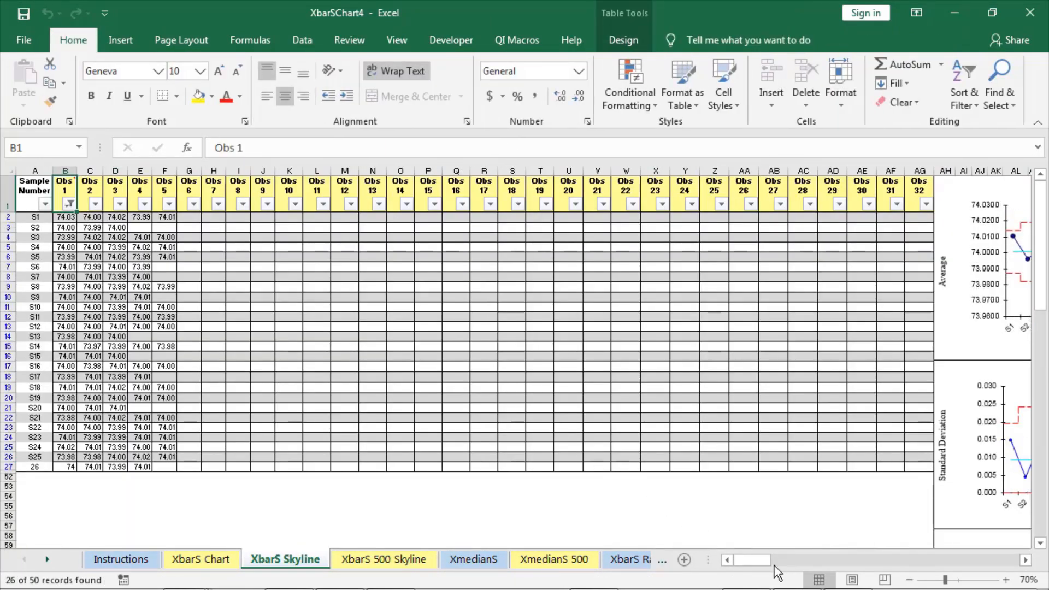
{"action": "left_click_drag", "start_coordinate": [748, 560], "coordinate": [780, 561]}
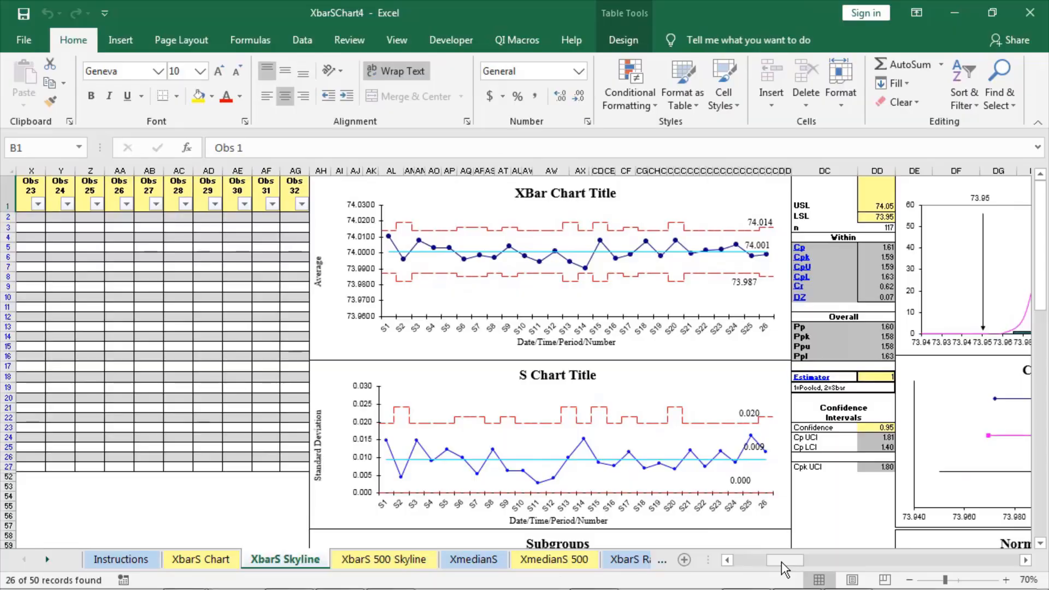